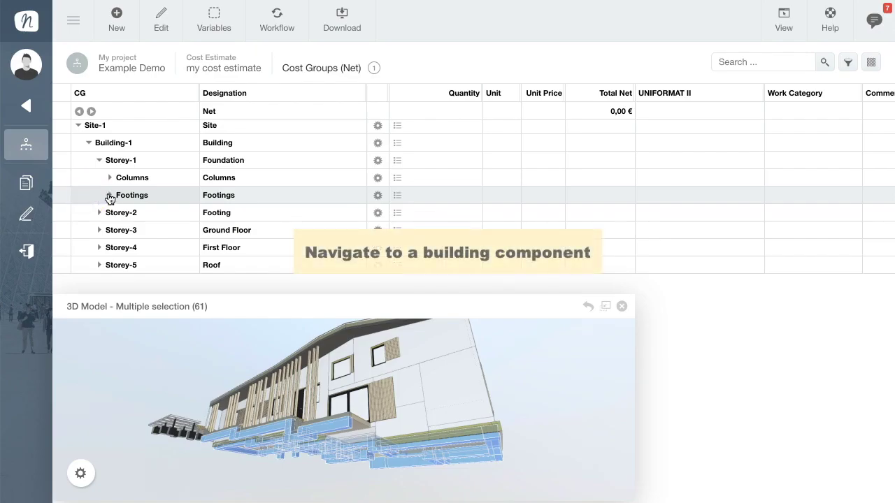
# Expand the Footings group, select Footing-1 and add a new row under it.
pyautogui.click(109, 195)
pyautogui.click(108, 213)
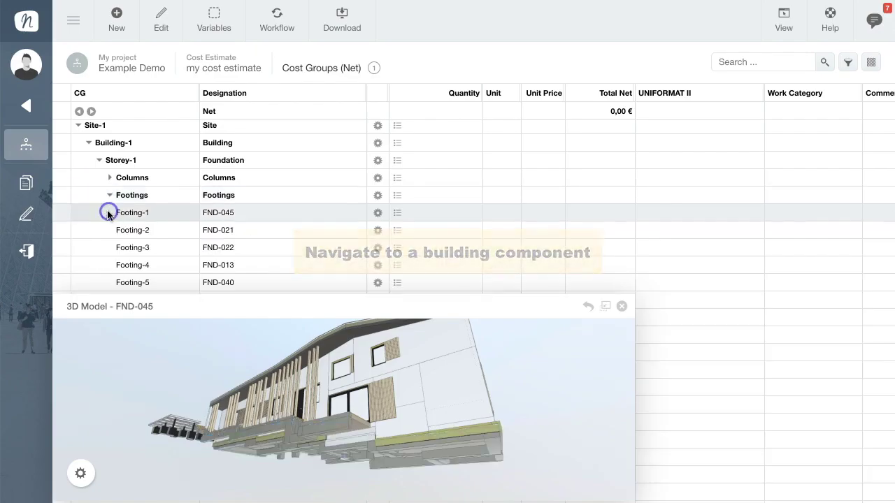
pyautogui.rightClick(108, 212)
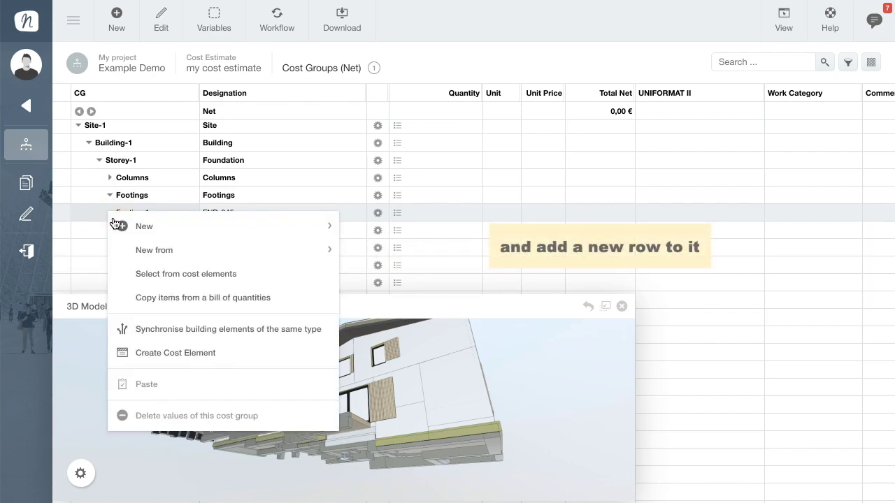
pyautogui.moveTo(117, 225)
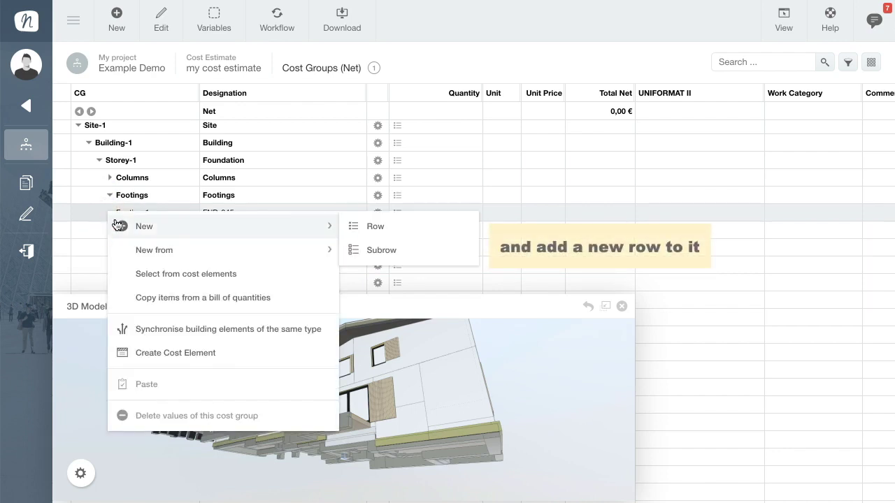
pyautogui.click(365, 227)
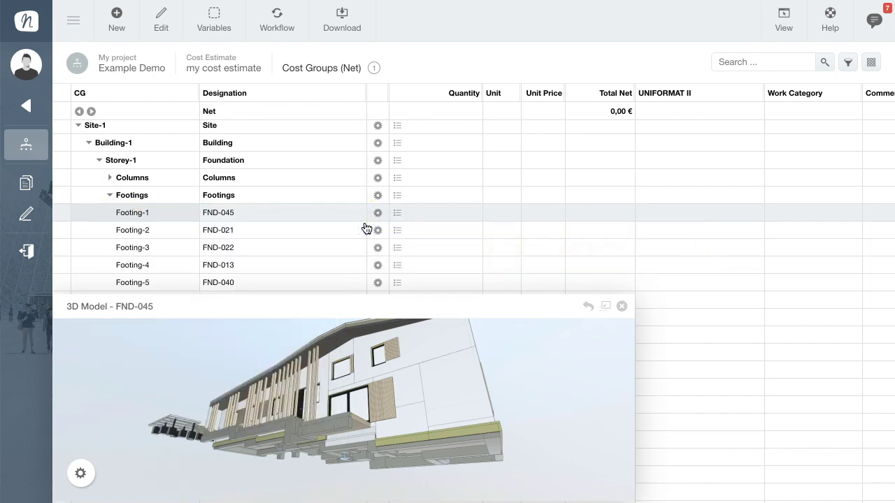
# Name the new row 'Excavate soil' and paste in its strip-foundation excavation specification.
pyautogui.write('Excavate soil')
pyautogui.click(378, 230)
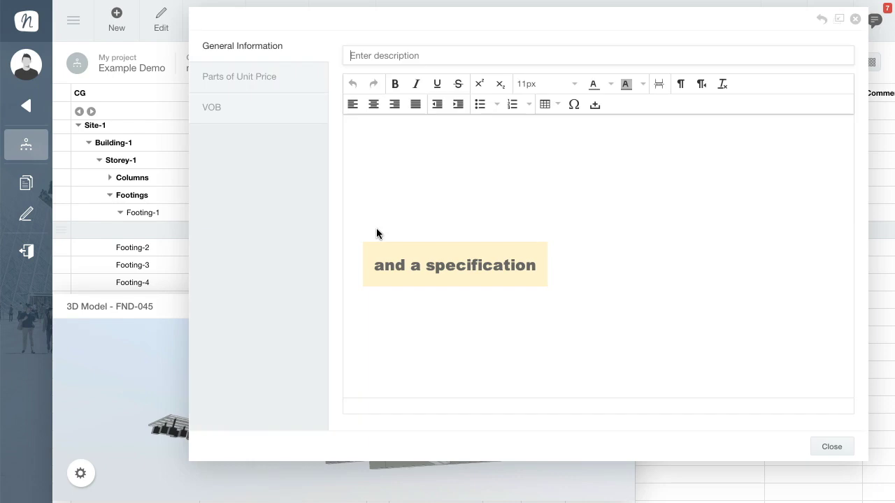
pyautogui.click(380, 200)
pyautogui.write('Ground for strip foundation, from ground level, to profile solve, store side, Total width of about 3 to 4 m, Total length of about 15 to 20 m, Excavation depth to 0.6 m, Homogeneous region 1, with a bottom group, the bottom group 1 GU DIN 18196 (silt and gravel mixture), depth of upper horizon of the homogeneous range of 0 m, depth lower horizon of the homogeneous region to 5 m, Construction project of Geotechnical Category 1 DIN 4020, - Consistency DIN EN ISO 14688-1 resistant.')
pyautogui.click(471, 262)
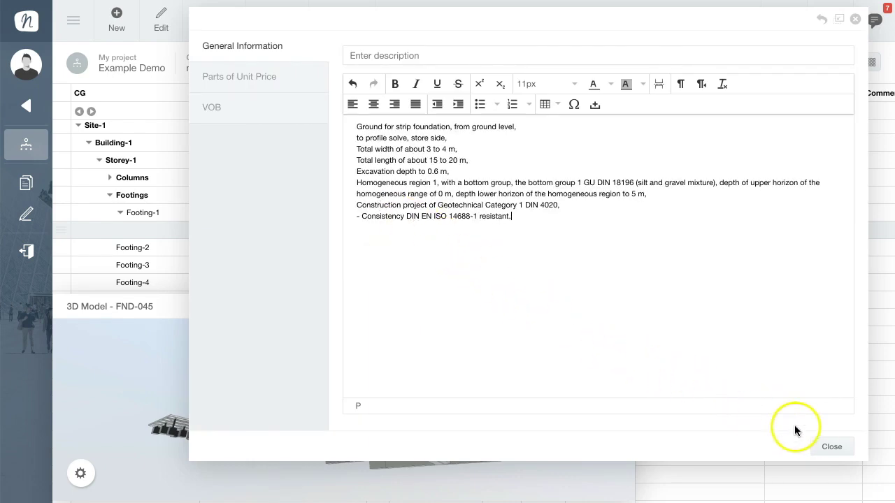
pyautogui.click(825, 446)
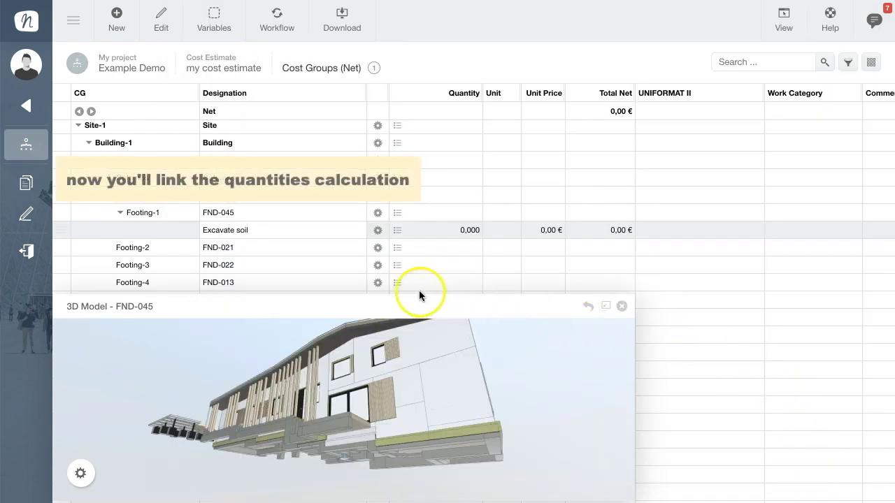
# Set Excavate soil's quantity to the footing's Conditional Volume in m3, giving 0,097 m3.
pyautogui.click(396, 230)
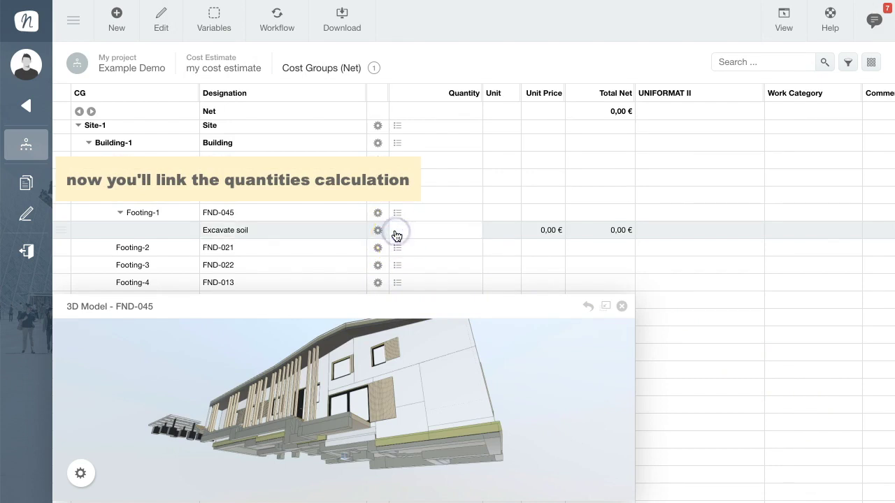
pyautogui.click(495, 238)
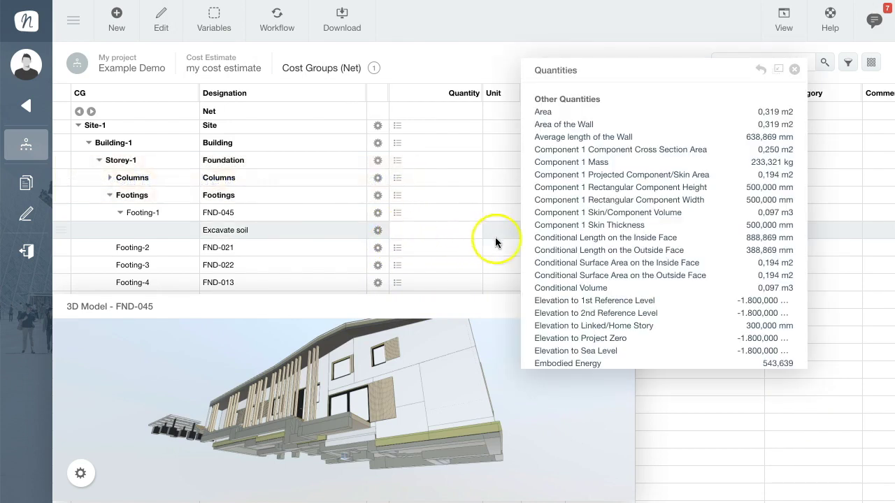
pyautogui.click(561, 289)
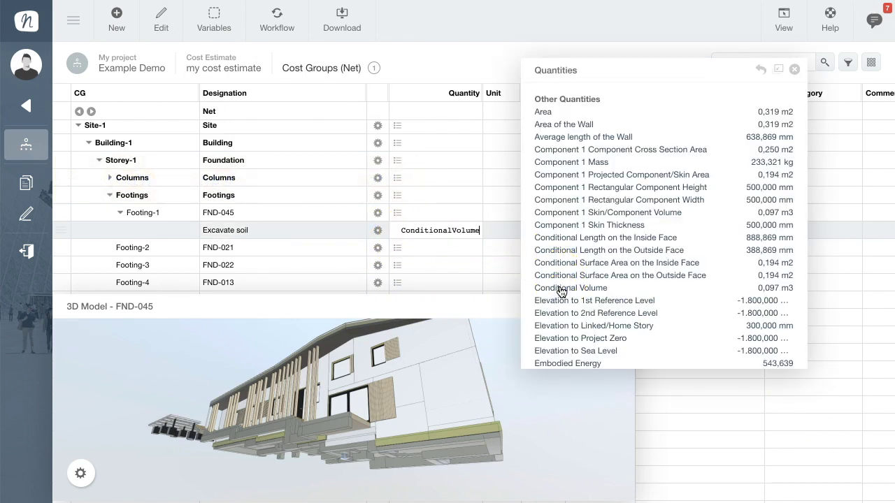
pyautogui.click(498, 234)
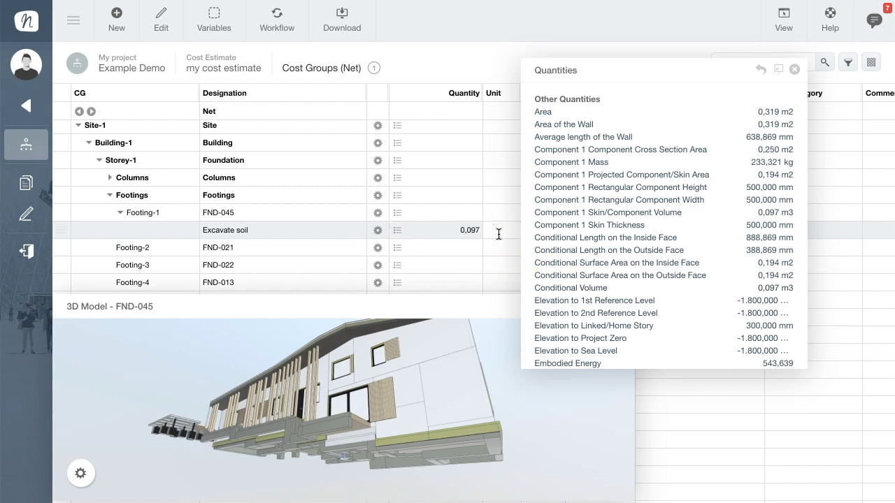
pyautogui.write('m3')
pyautogui.click(496, 230)
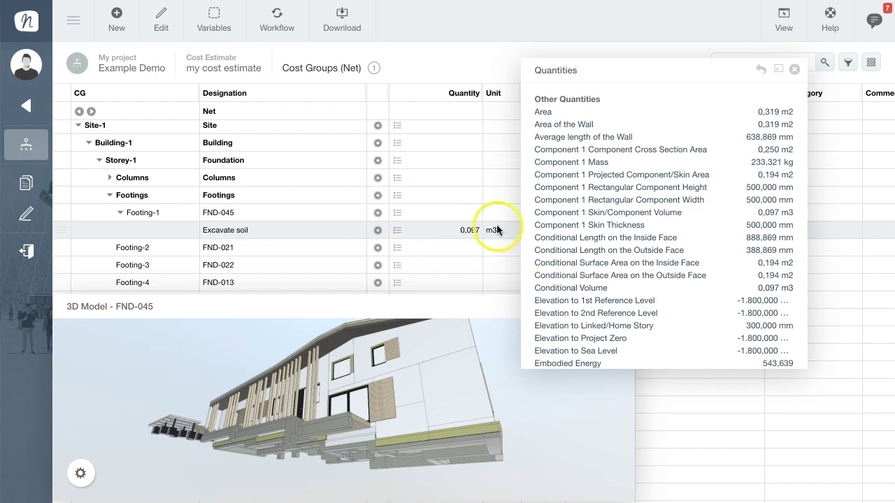
pyautogui.click(795, 68)
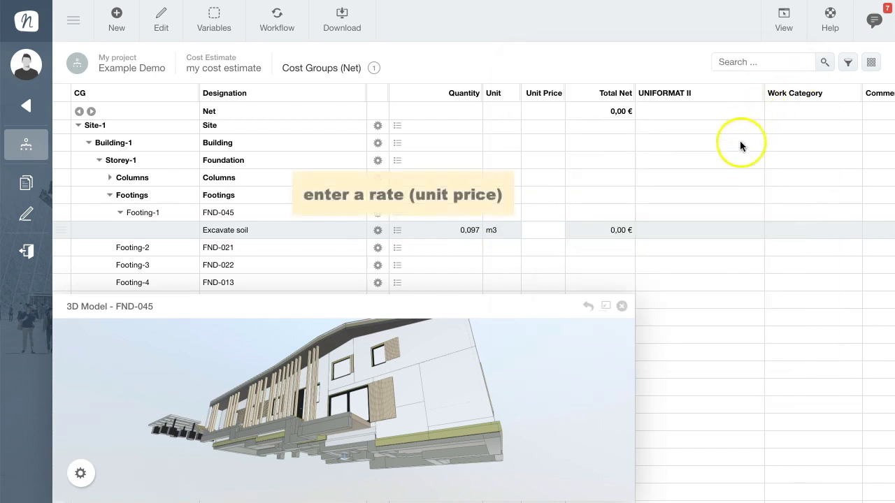
# Give Excavate soil a 55,85 € unit price, UNIFORMAT A1010 Standard Foundations and category 29 Earth work.
pyautogui.click(555, 233)
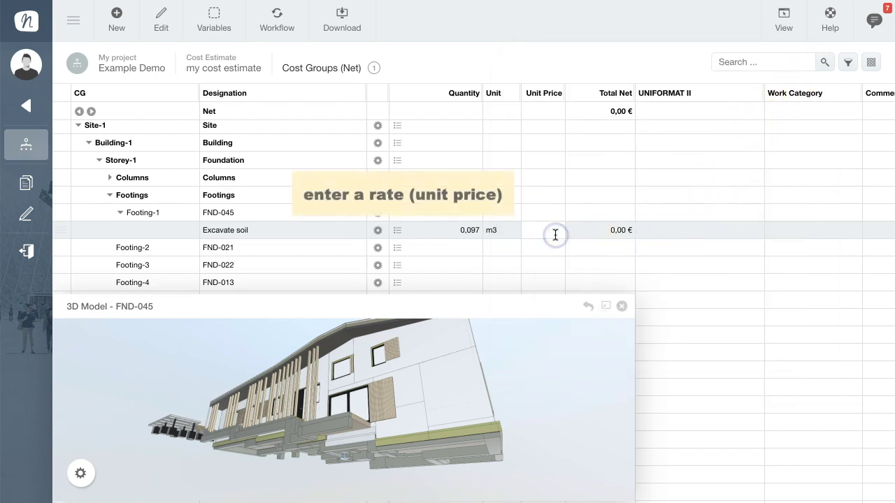
pyautogui.write('55,85')
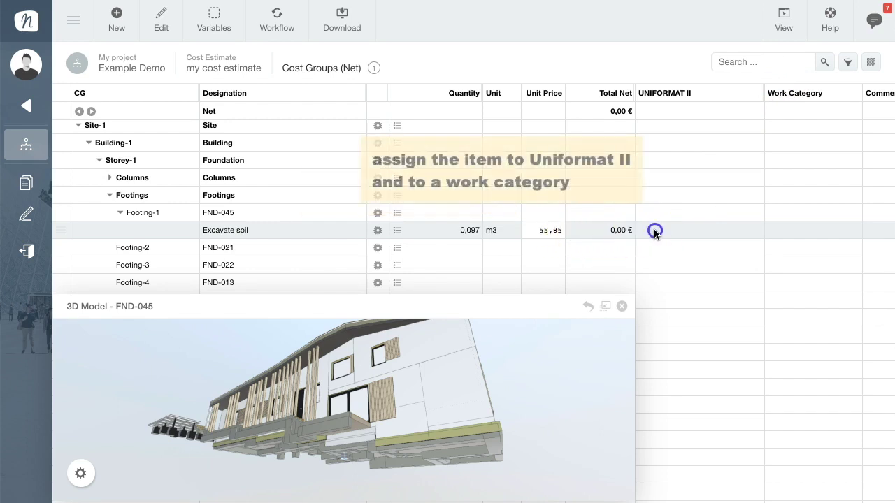
pyautogui.click(654, 230)
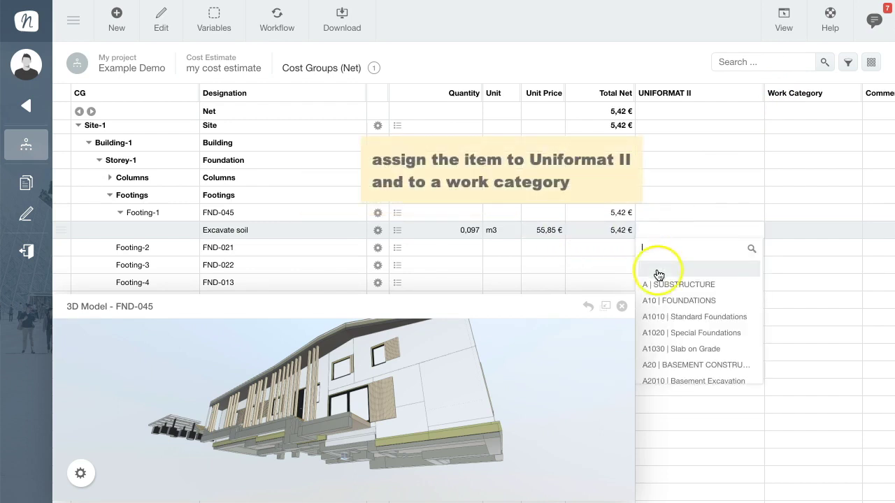
pyautogui.click(660, 316)
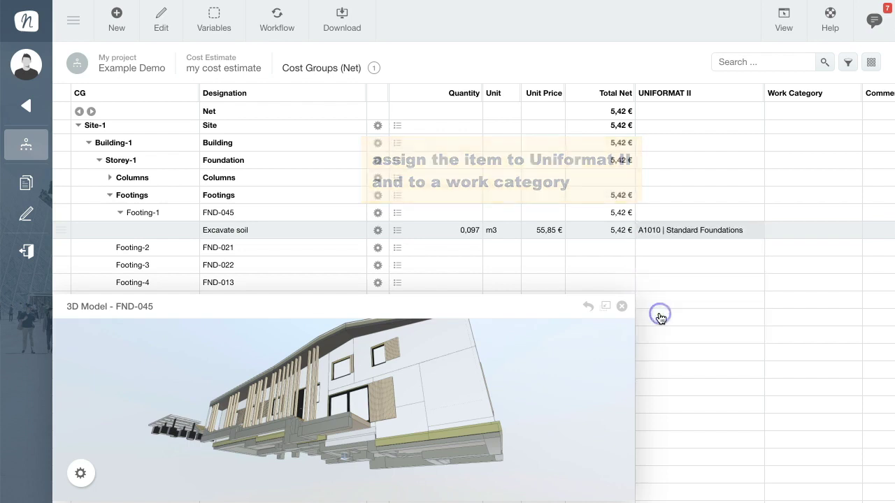
pyautogui.click(800, 227)
pyautogui.write('ear')
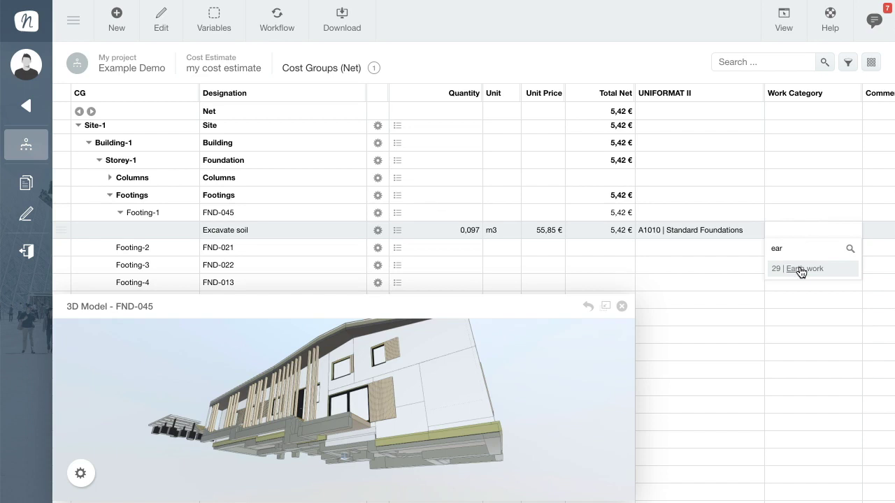
pyautogui.click(800, 270)
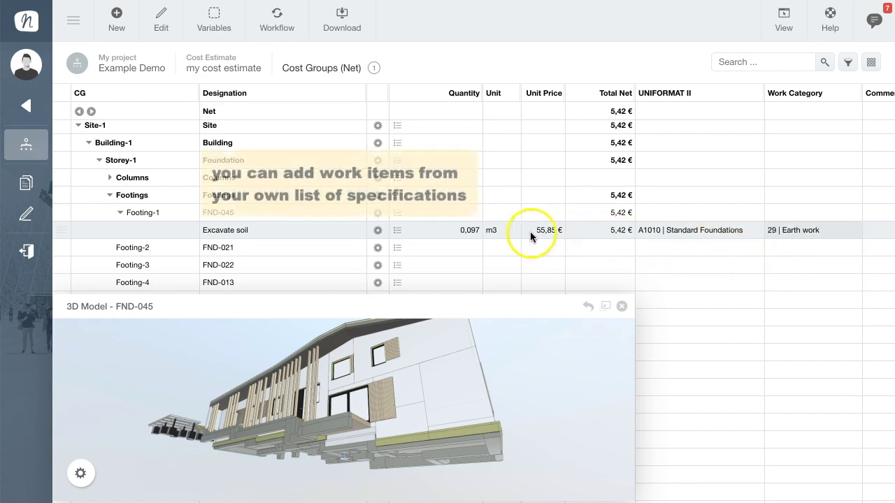
# Copy the 'footing' formwork, rebar B500A and reinforced concrete items from the bill of quantities into Footing-1.
pyautogui.rightClick(304, 237)
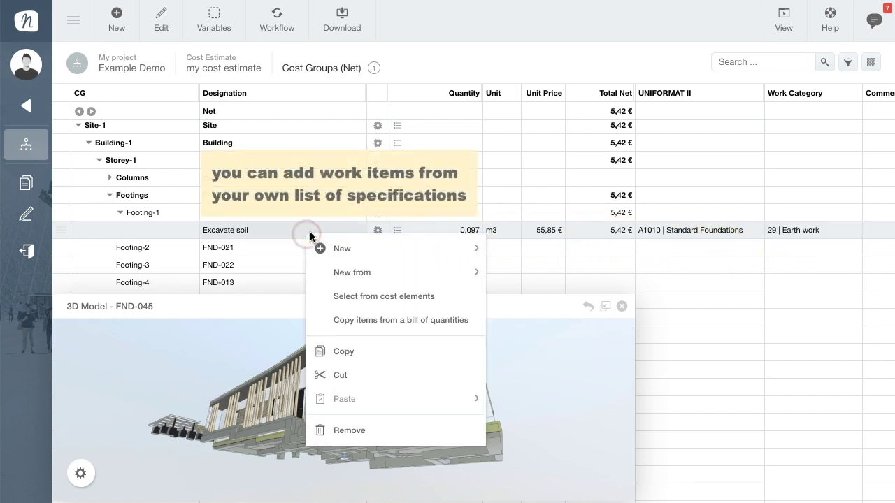
pyautogui.click(345, 320)
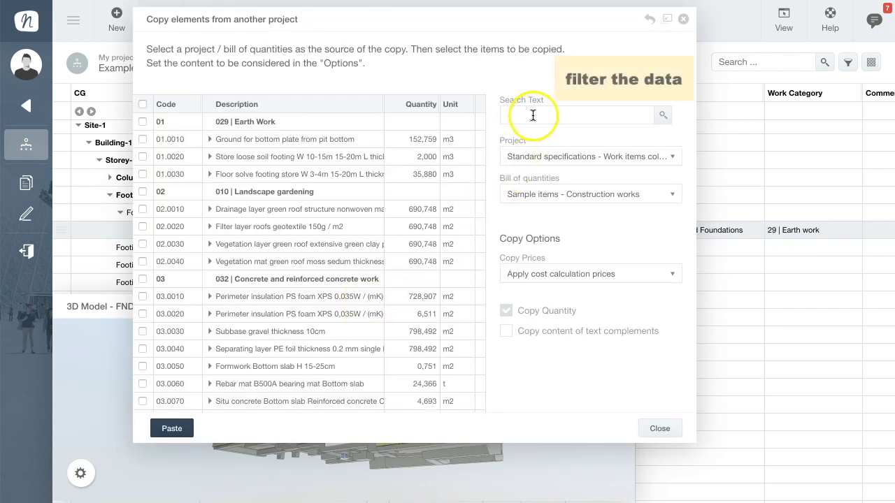
pyautogui.click(533, 115)
pyautogui.press('Return')
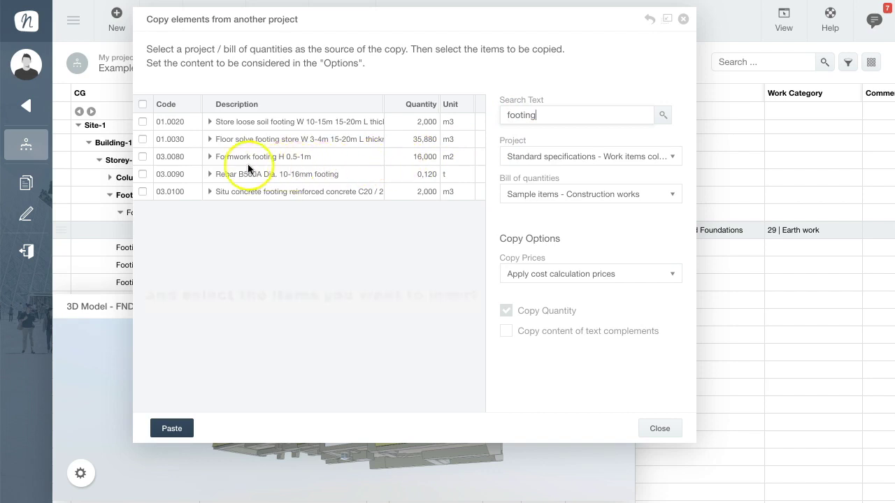
pyautogui.click(209, 157)
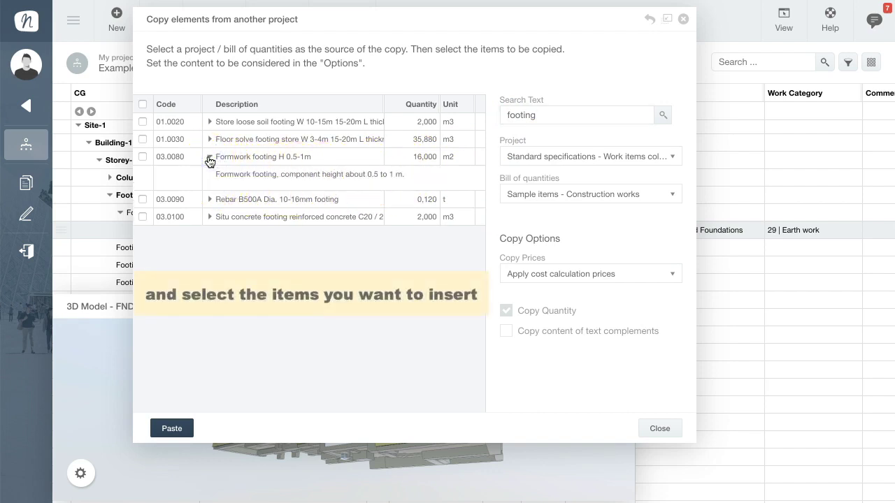
pyautogui.click(142, 157)
pyautogui.click(144, 200)
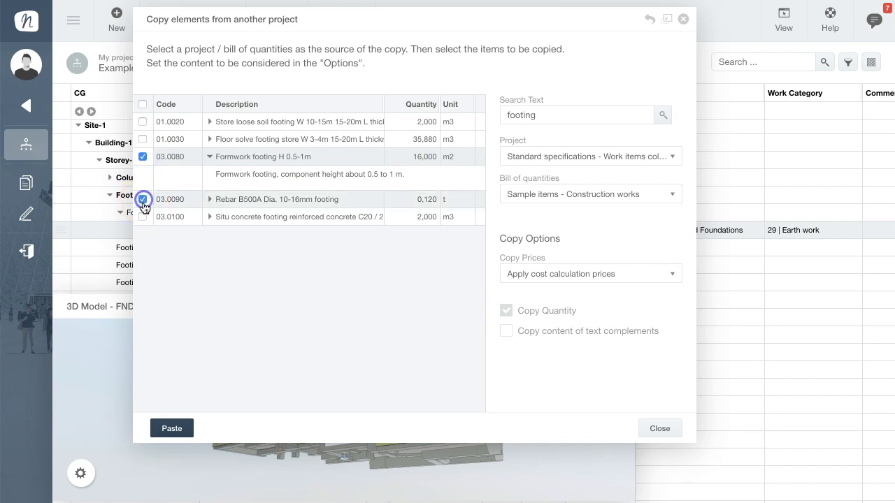
pyautogui.click(143, 218)
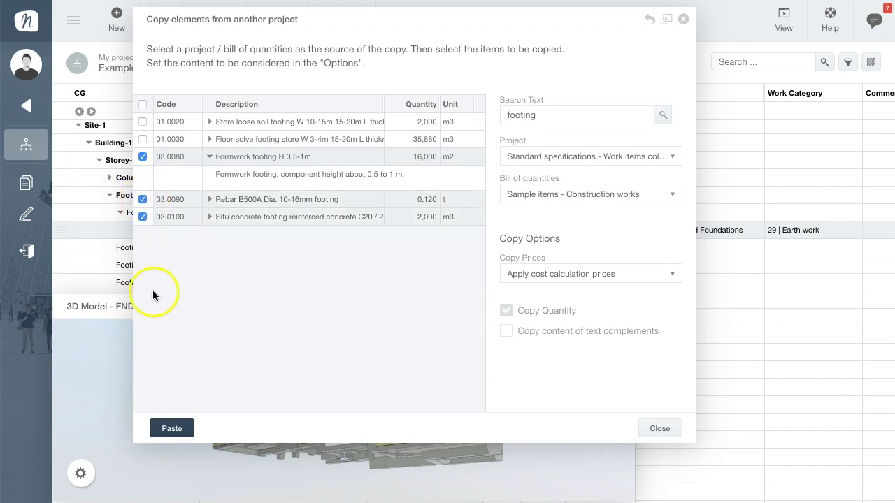
pyautogui.click(163, 427)
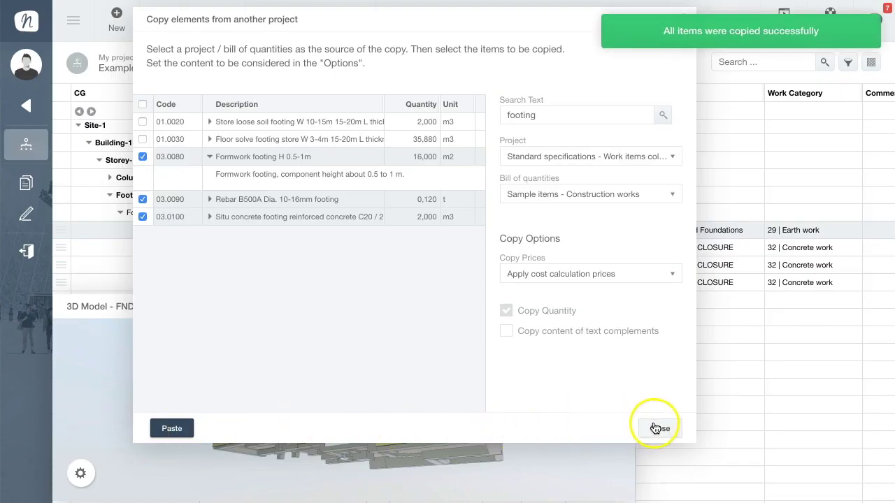
pyautogui.click(658, 428)
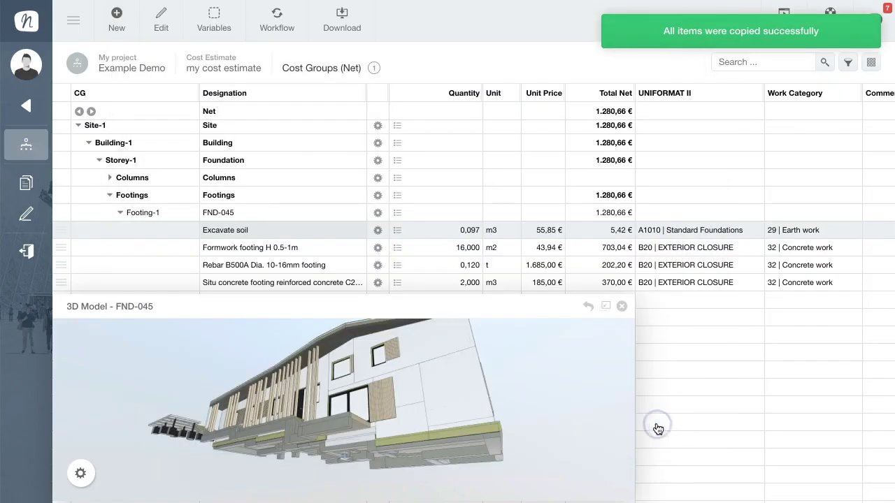
# Link formwork to Area of the Wall (0,319 m2) and rebar and concrete to Conditional Volume.
pyautogui.click(411, 249)
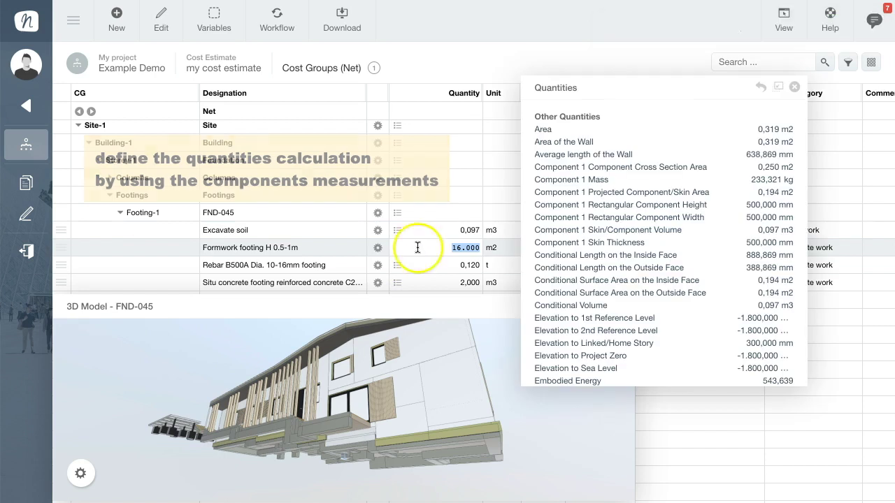
pyautogui.click(540, 142)
pyautogui.press('Return')
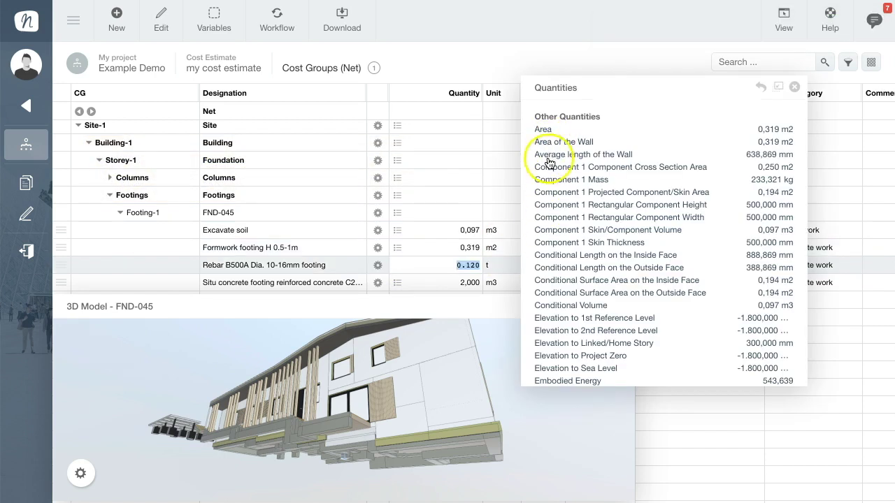
pyautogui.click(546, 305)
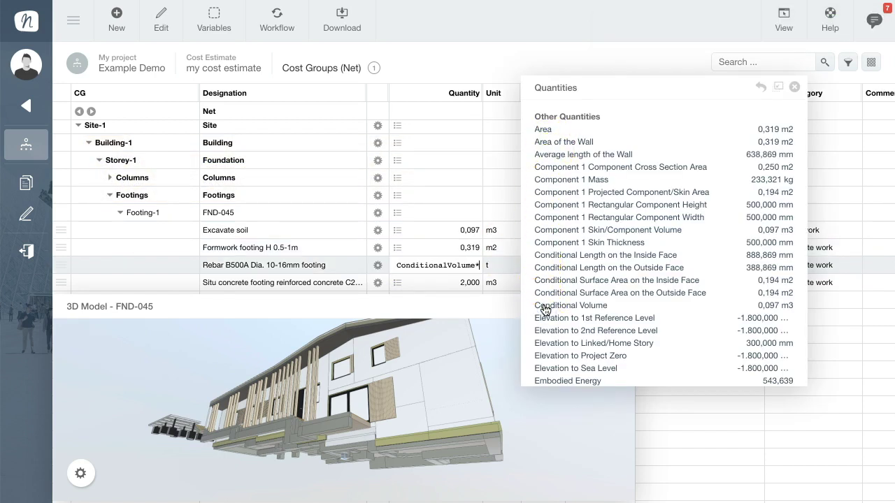
pyautogui.press('Return')
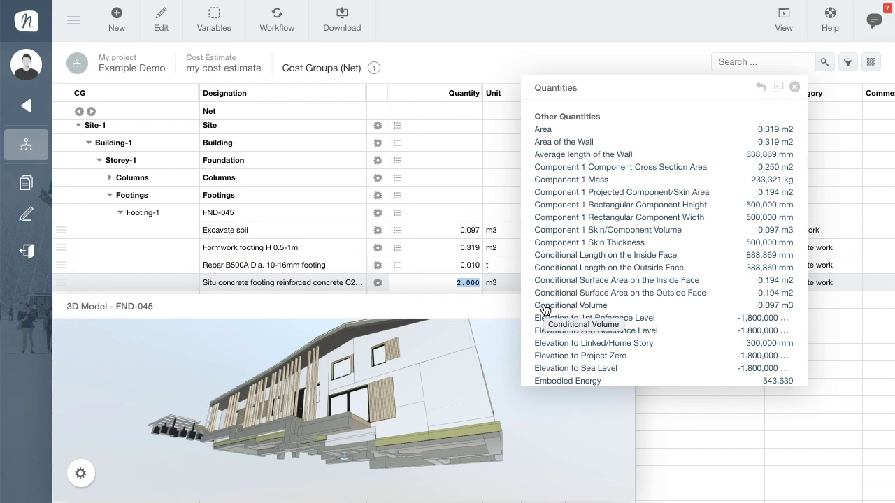
pyautogui.click(585, 306)
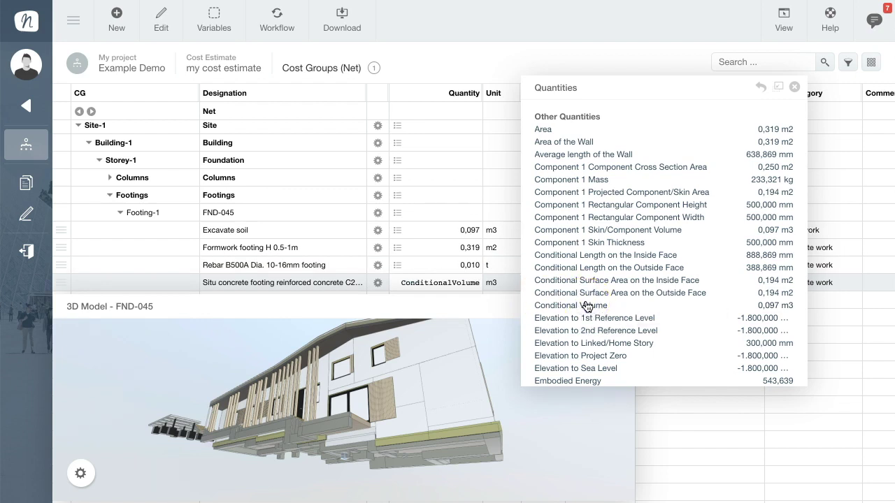
pyautogui.press('Return')
pyautogui.click(794, 87)
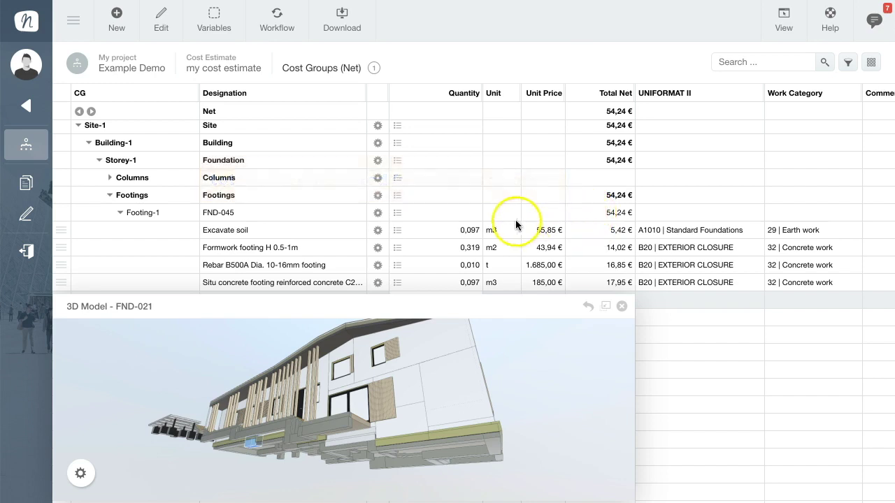
pyautogui.click(339, 213)
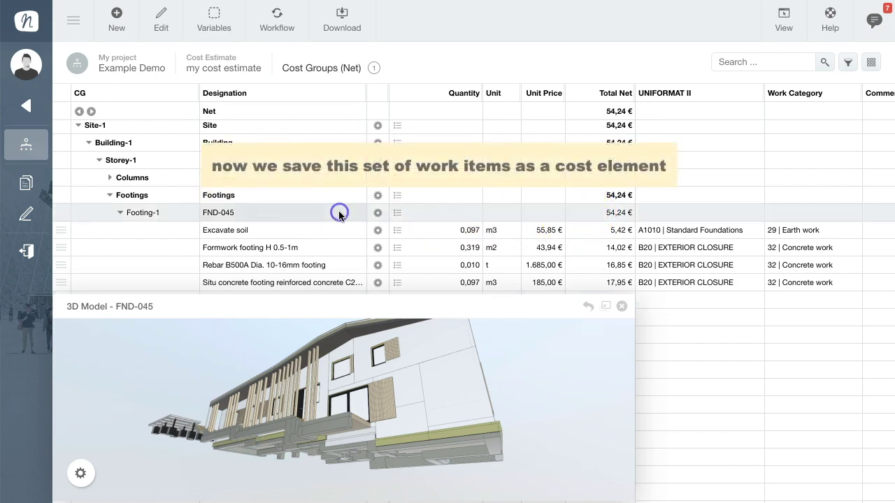
# Create a cost element from Footing-1's FND-045 named 'my cost element'.
pyautogui.rightClick(337, 212)
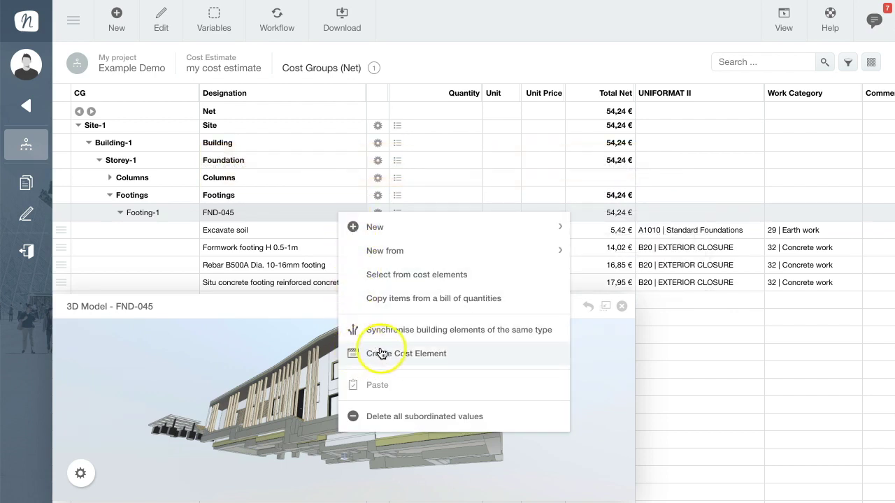
pyautogui.click(420, 355)
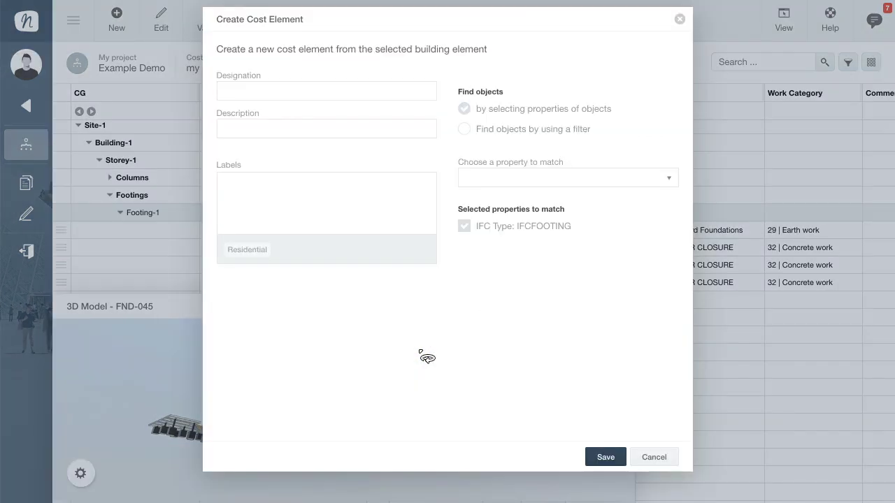
pyautogui.click(375, 91)
pyautogui.write('my cost element')
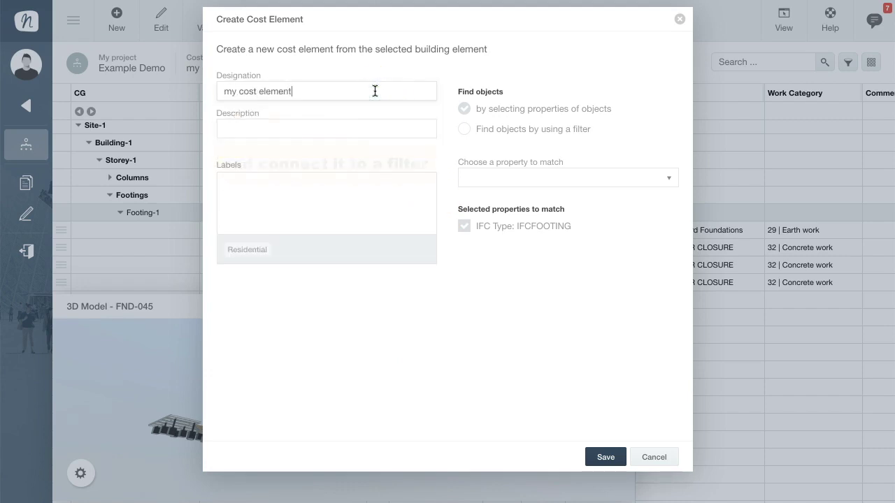
pyautogui.click(418, 107)
# Match the cost element with the NOVA Footing - Foundation filter, label it Residential, and save.
pyautogui.click(456, 128)
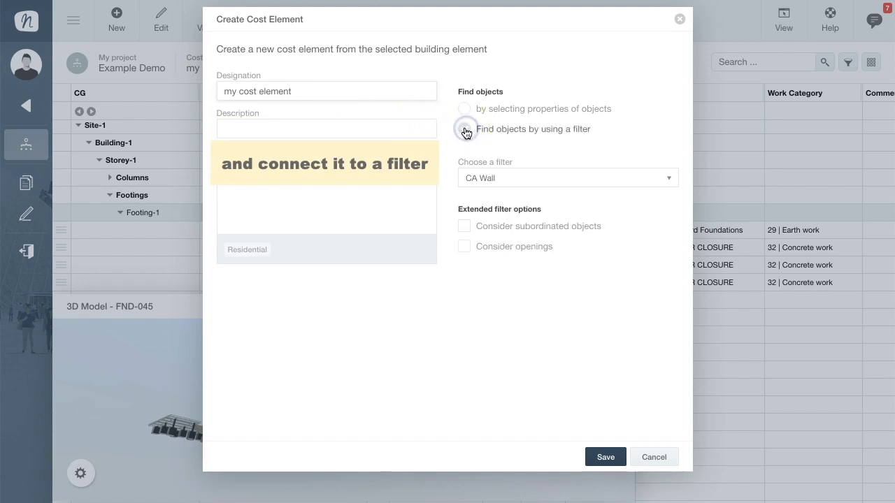
pyautogui.click(532, 181)
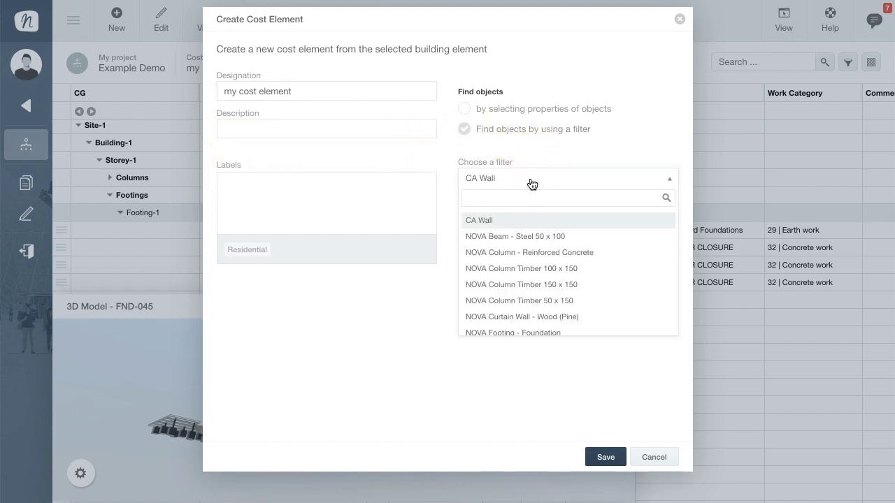
pyautogui.scroll(-2, 516, 259)
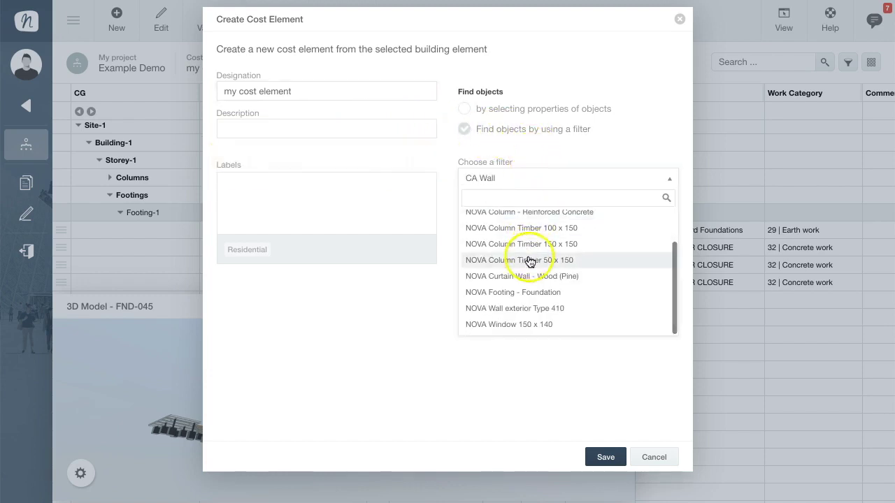
pyautogui.click(525, 293)
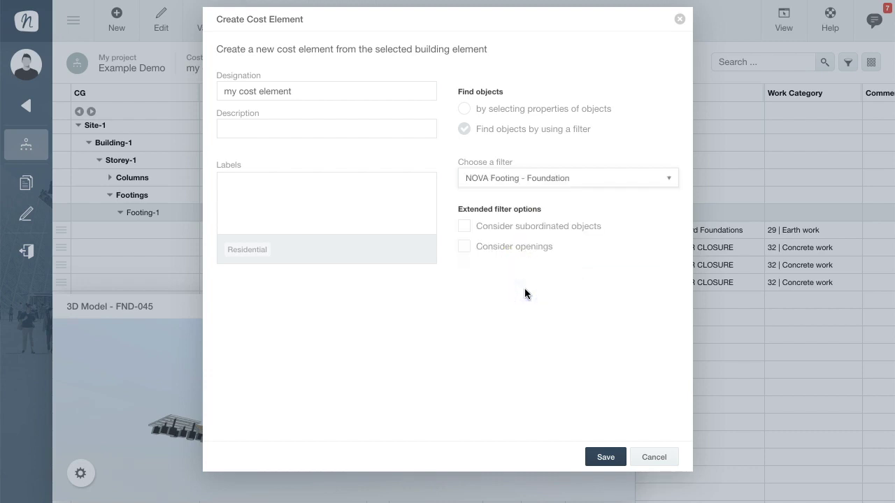
pyautogui.click(250, 251)
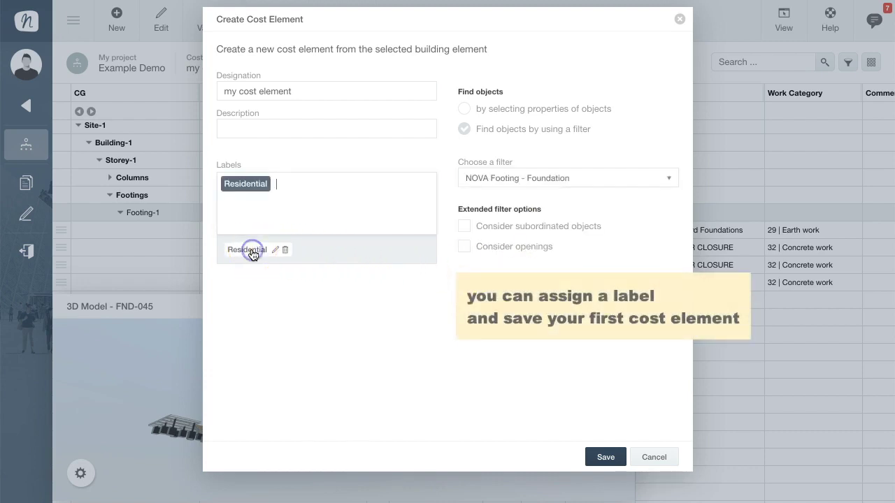
pyautogui.click(606, 457)
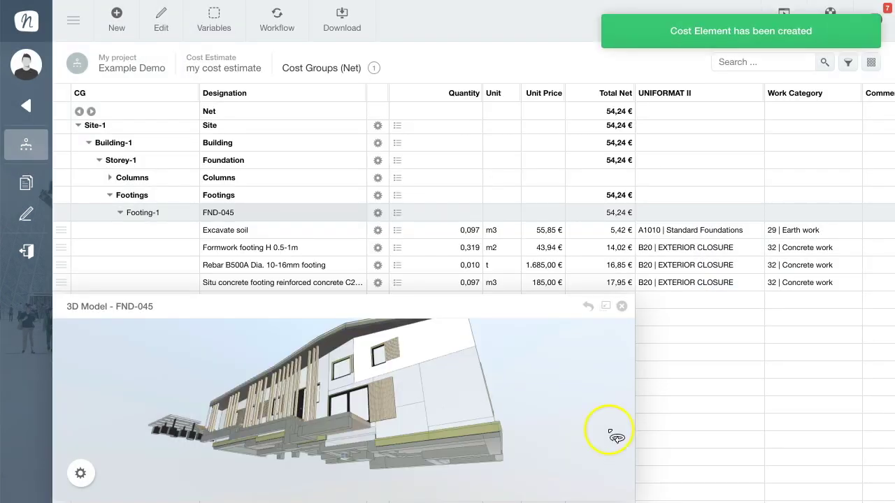
pyautogui.click(621, 306)
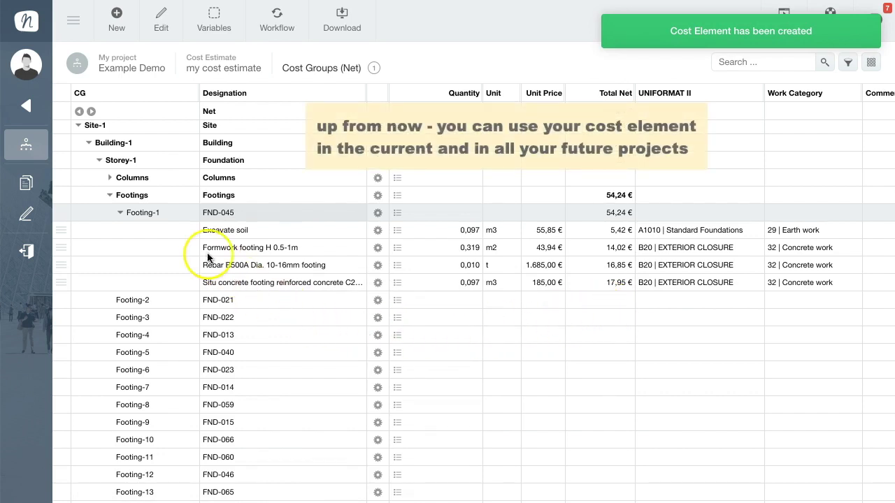
pyautogui.click(161, 20)
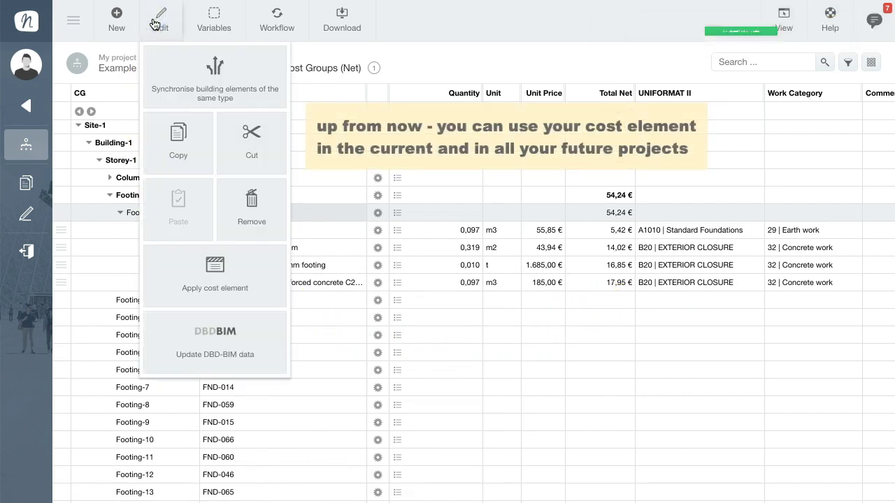
# Apply 'my cost element' from the Apply cost elements window, connecting 61 building elements.
pyautogui.click(162, 268)
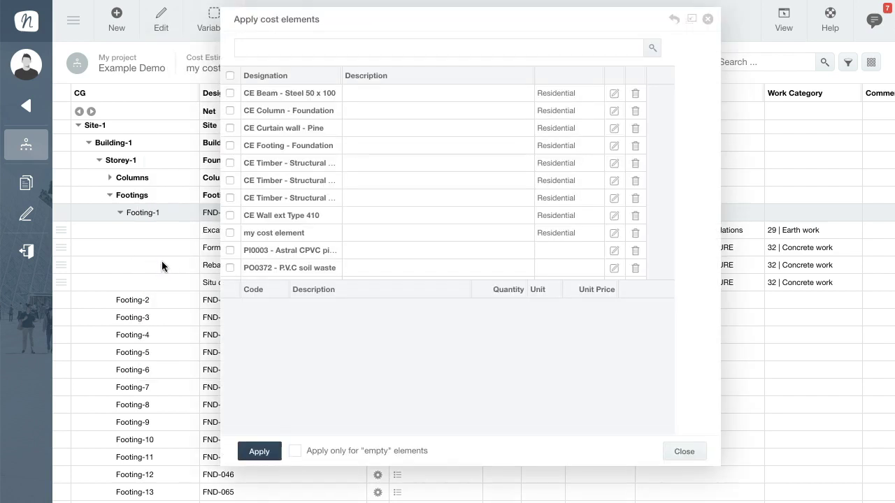
pyautogui.click(269, 49)
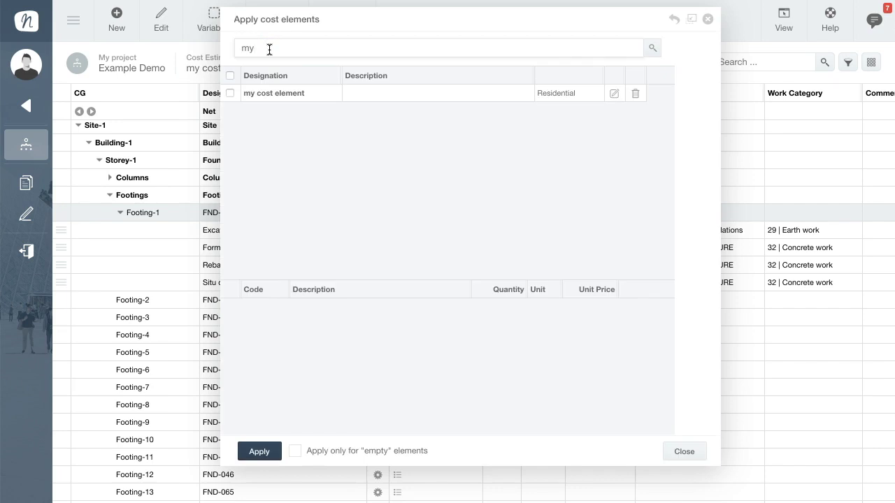
pyautogui.click(230, 93)
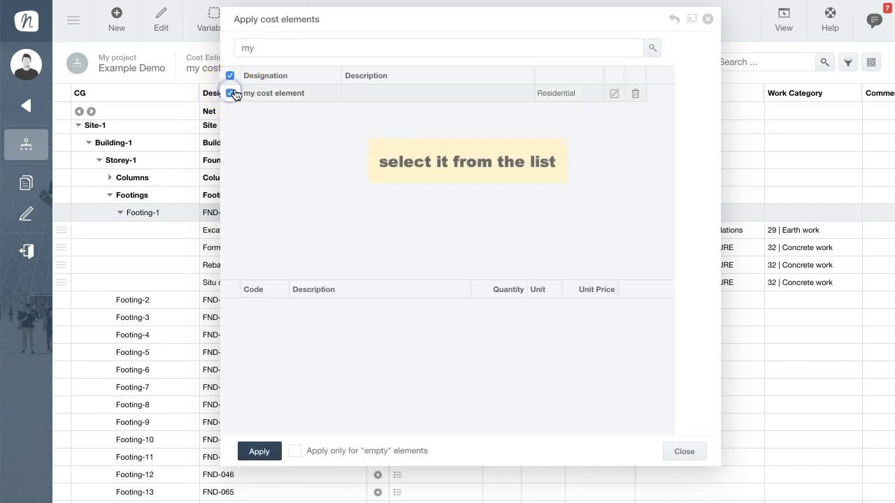
pyautogui.click(272, 94)
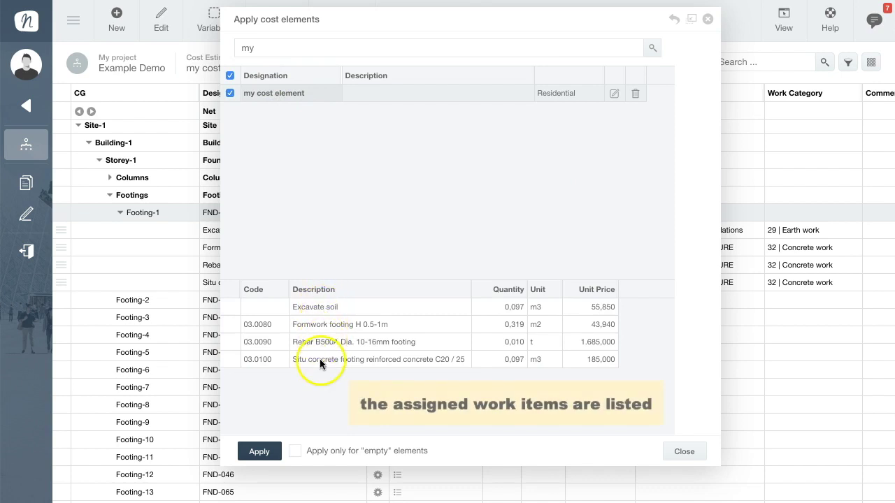
pyautogui.click(262, 453)
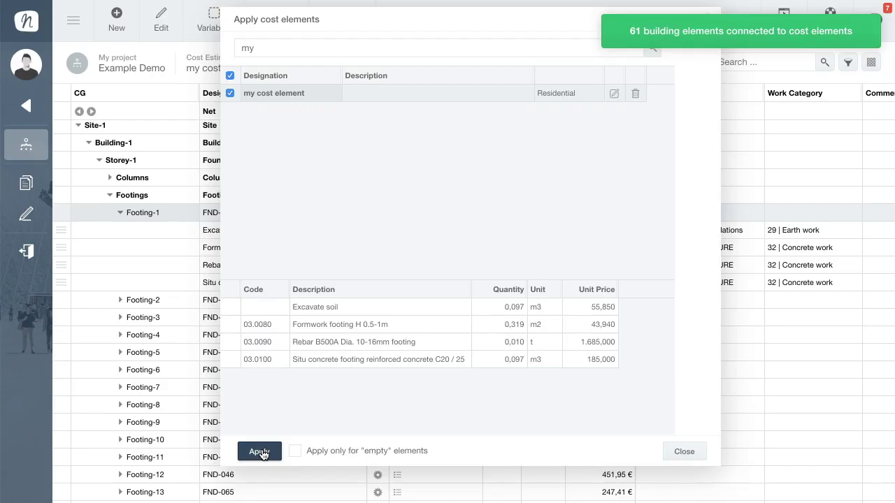
# Close the apply window and expand Footing-2 and Footing-3 to show their four work items.
pyautogui.click(270, 447)
pyautogui.click(683, 452)
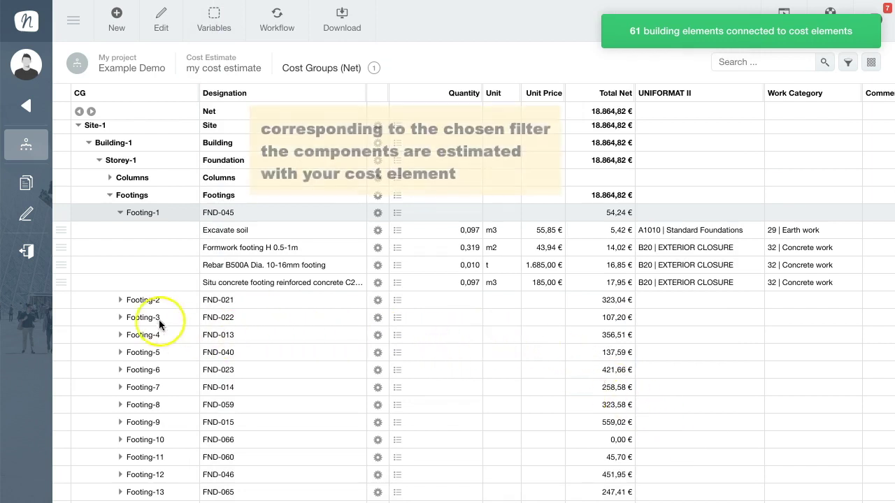
pyautogui.click(120, 301)
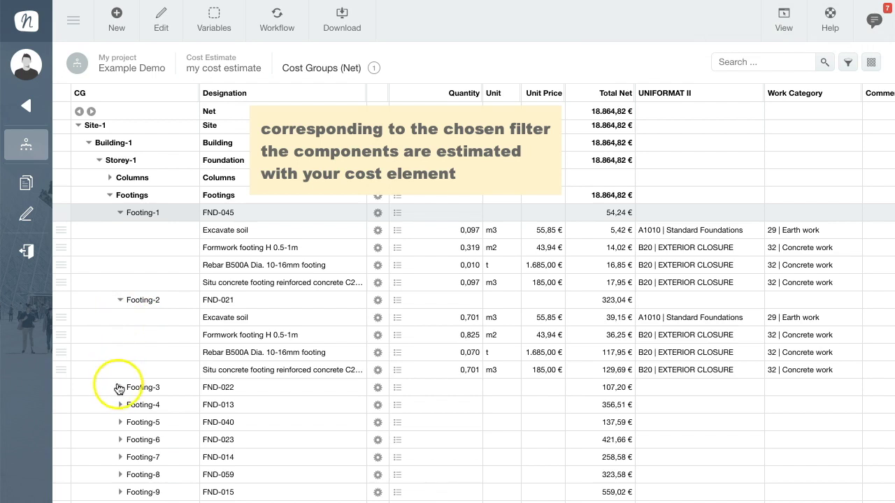
pyautogui.click(119, 388)
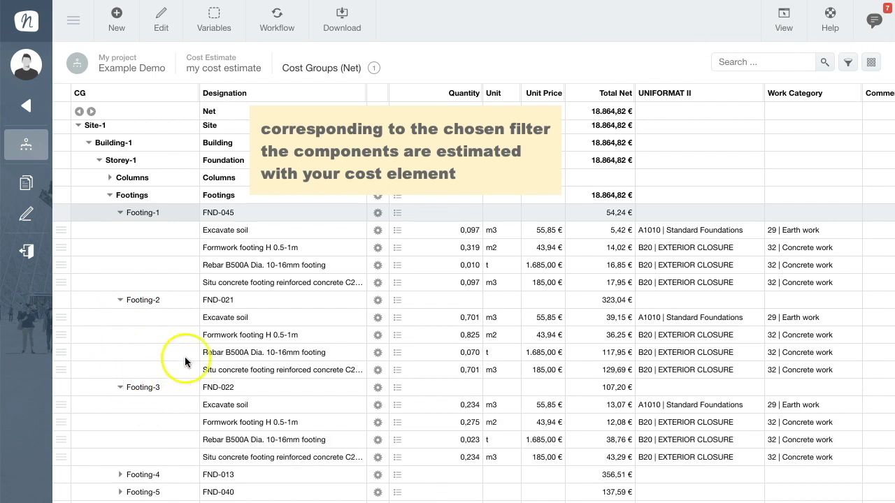